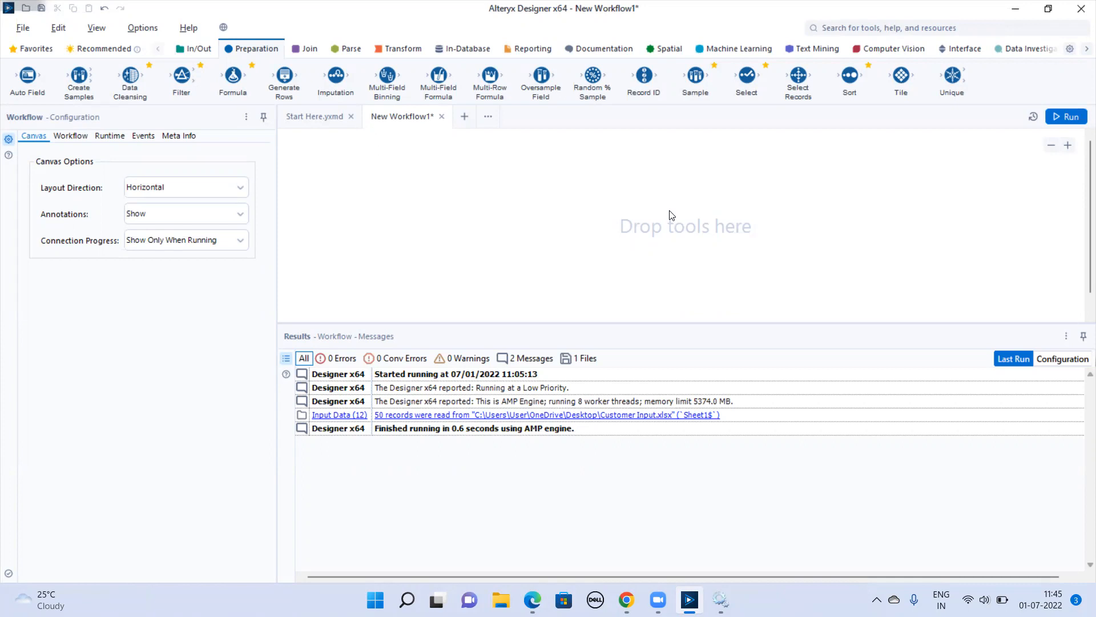
Add an Input Data tool that reads Sheet1 of the recent Customer Input.xlsx file and run the workflow
click(209, 52)
drag(233, 77, 387, 203)
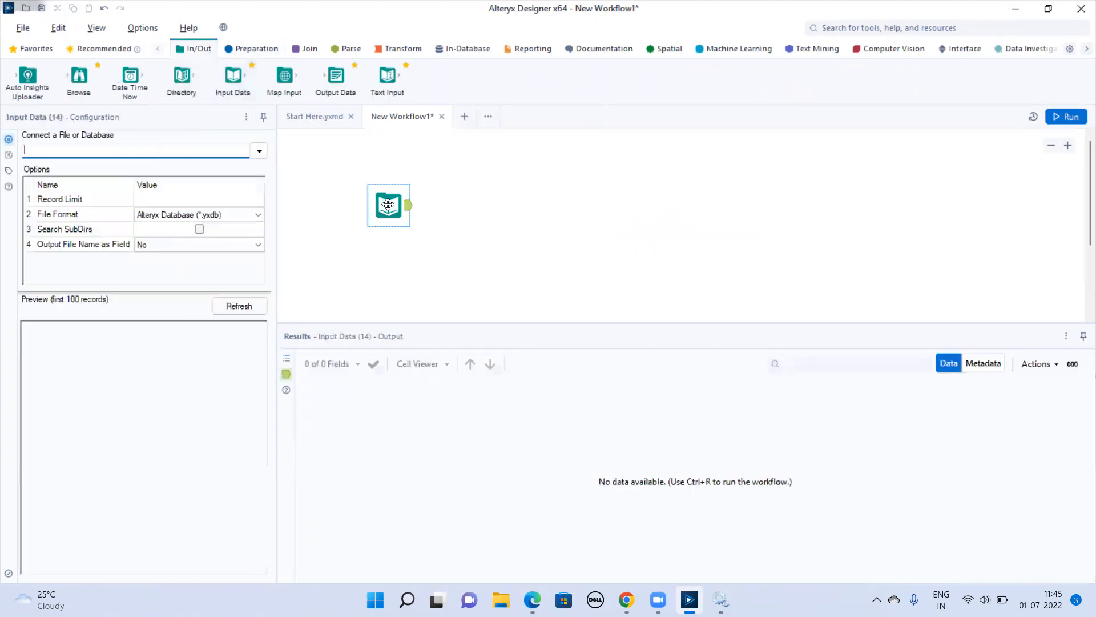
click(258, 151)
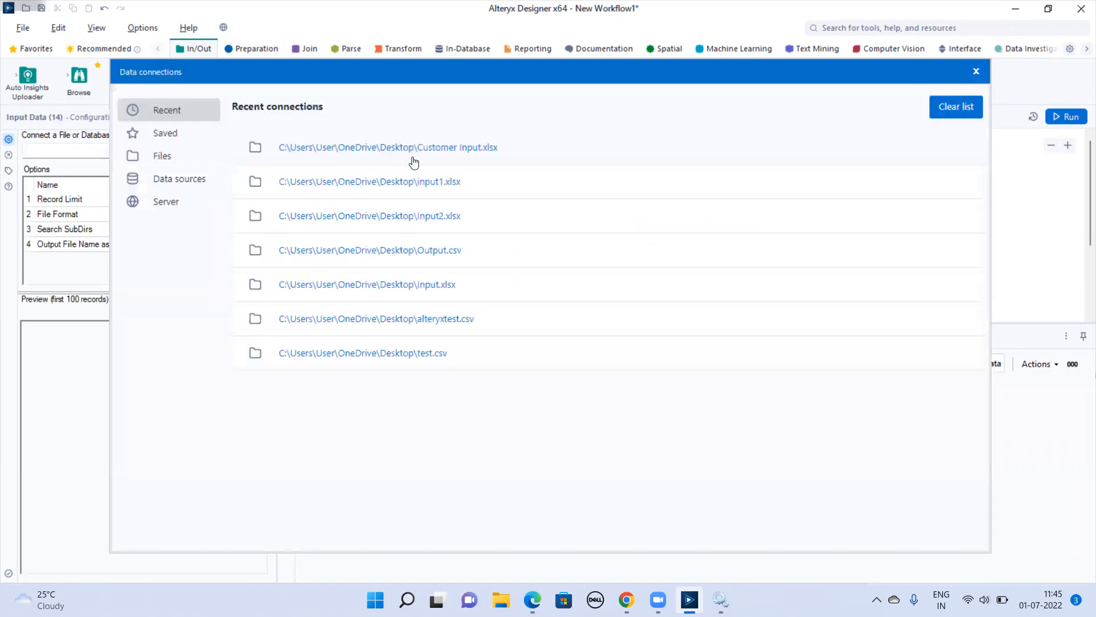
click(440, 159)
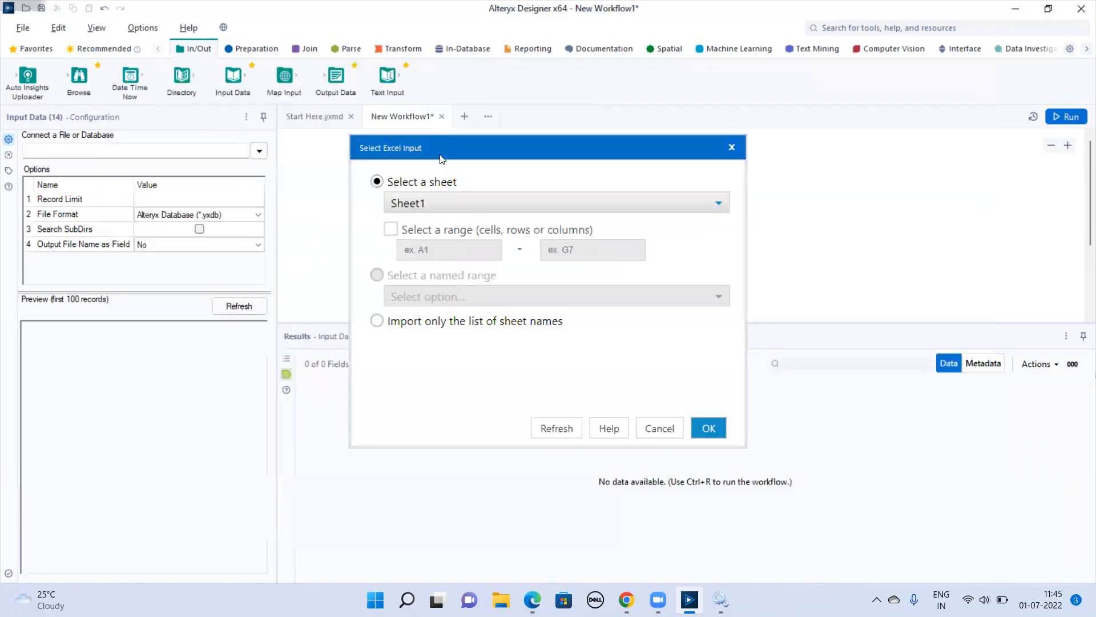
click(710, 427)
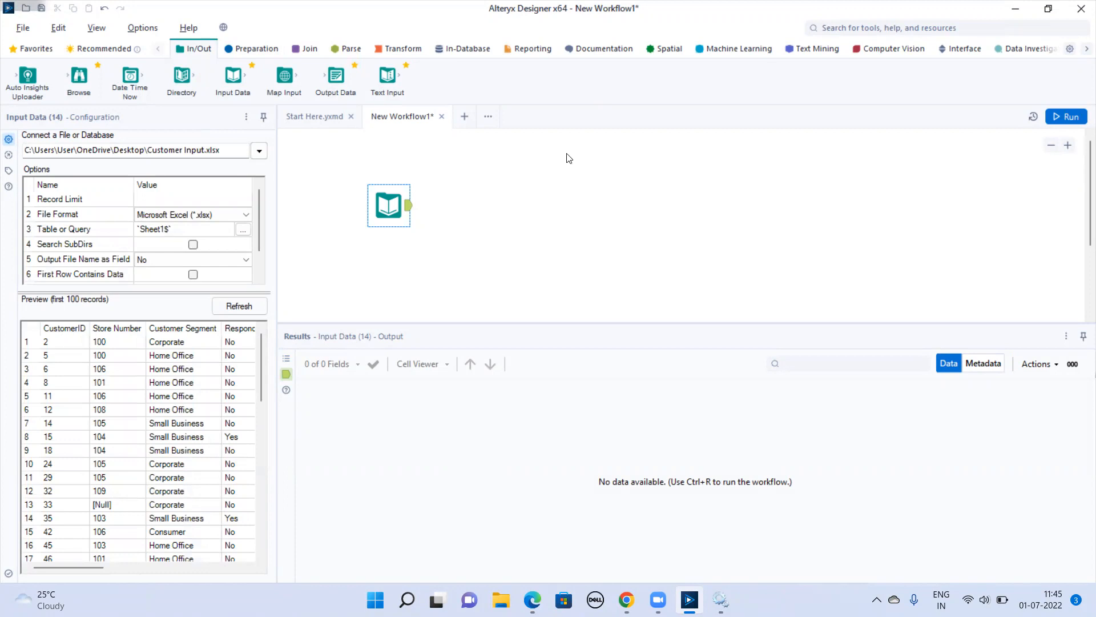
click(1056, 116)
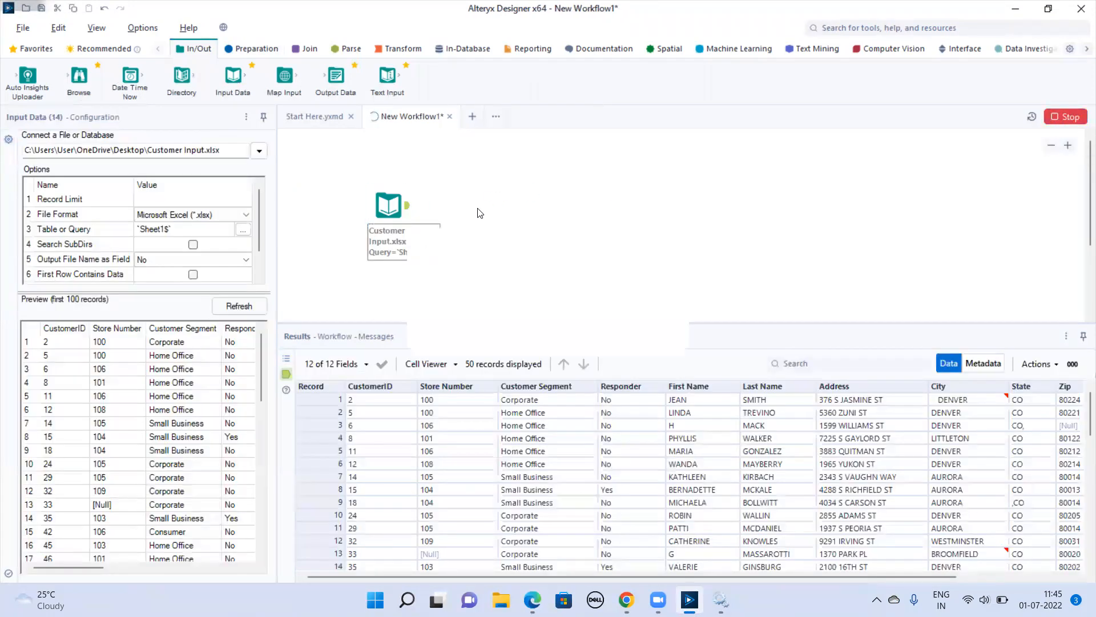
click(638, 329)
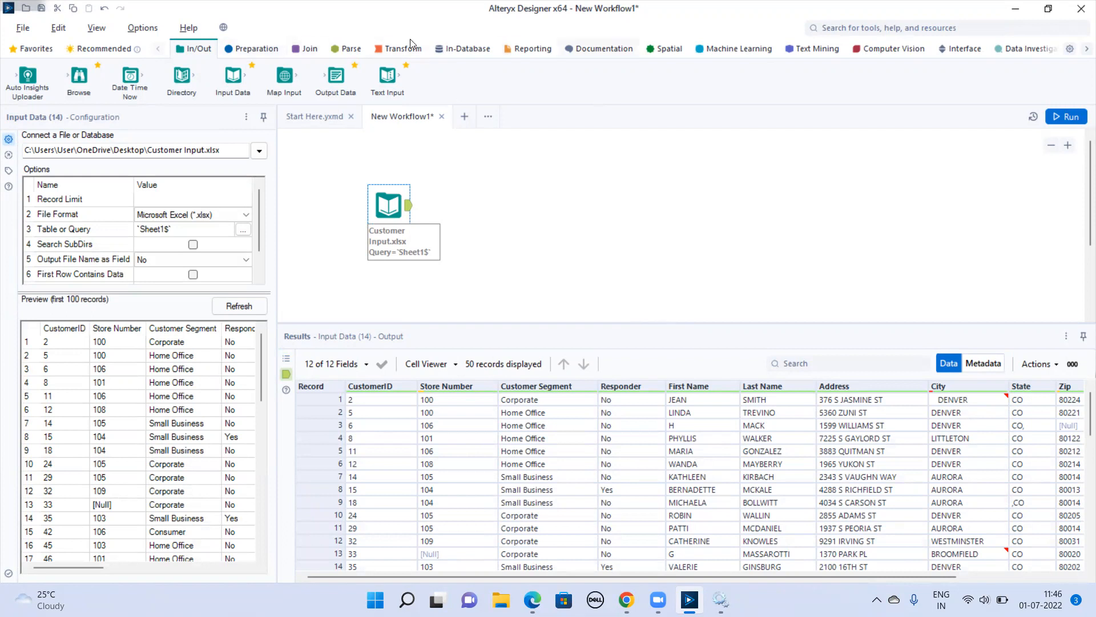
Find the Sample tool and place it on the canvas, connected to the Input Data tool's output
click(905, 30)
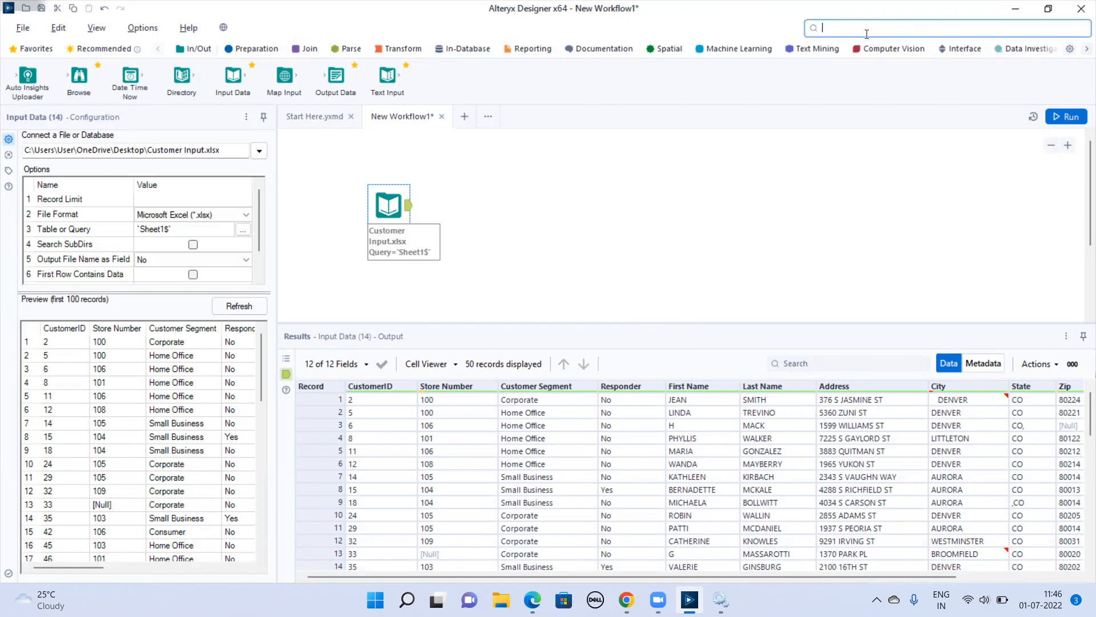
text(sample)
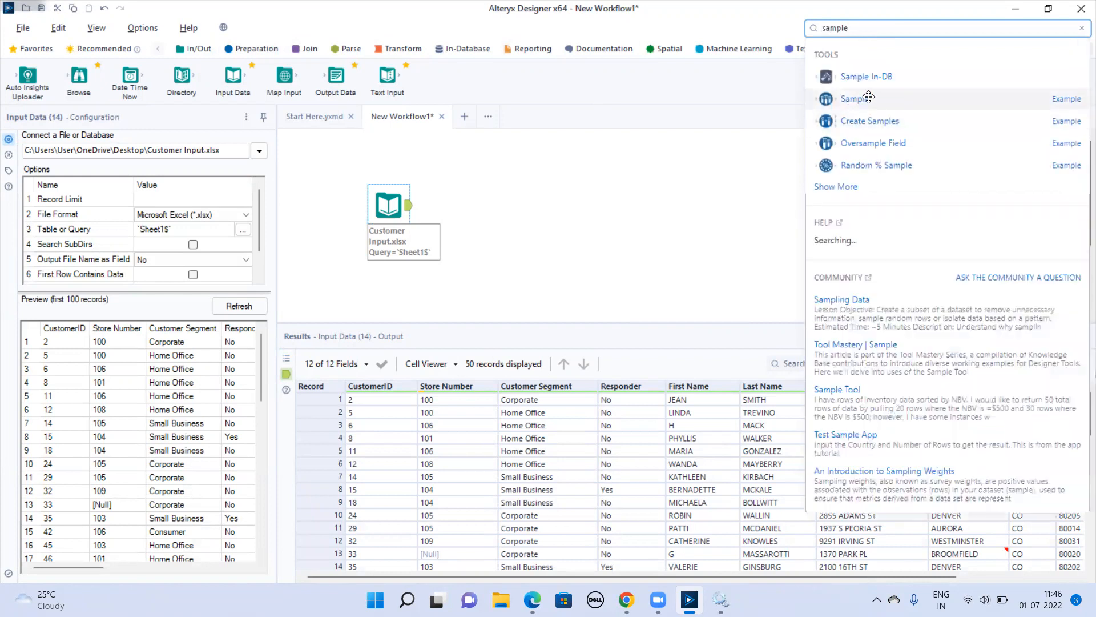
drag(861, 98, 501, 205)
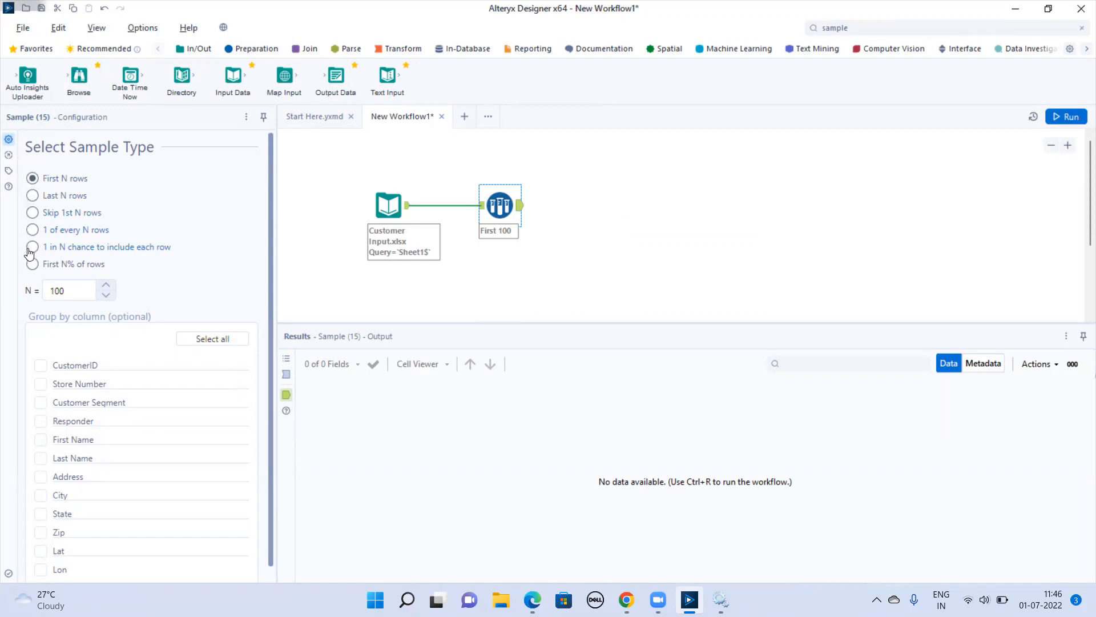
Set N to 5 for the Sample tool's First N rows option and run the workflow
click(70, 293)
key(BackSpace)
key(BackSpace)
text(5)
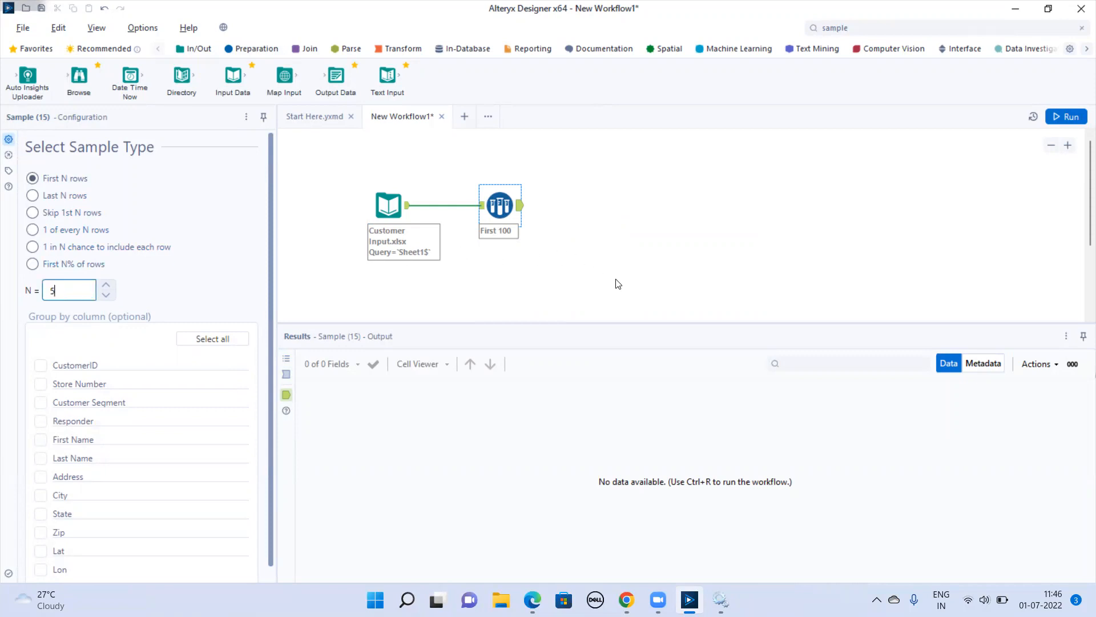
click(1070, 117)
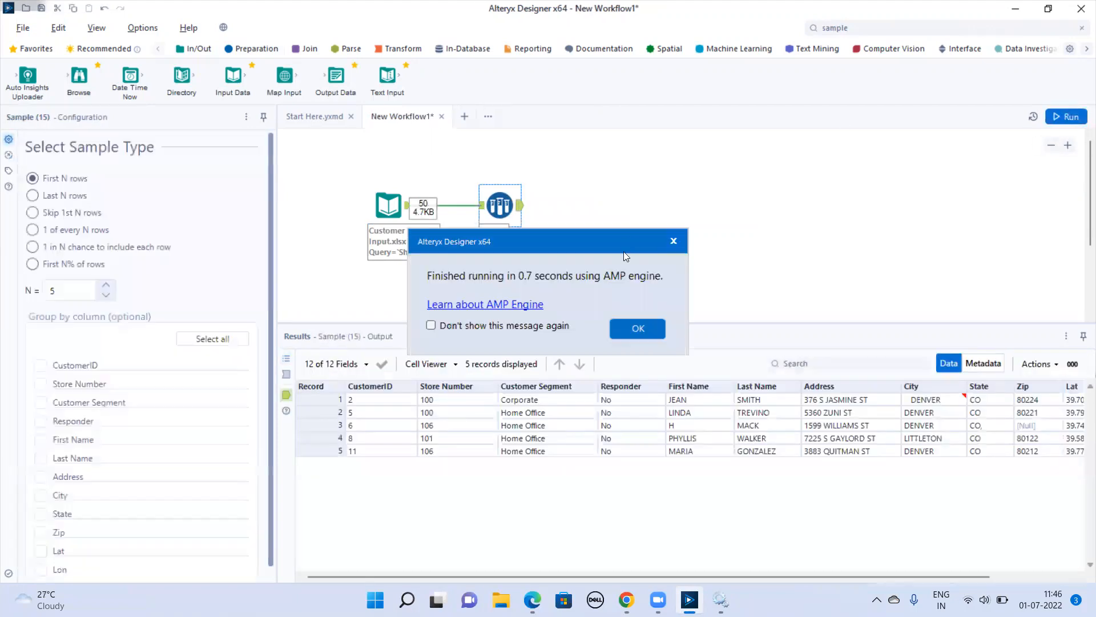
click(654, 330)
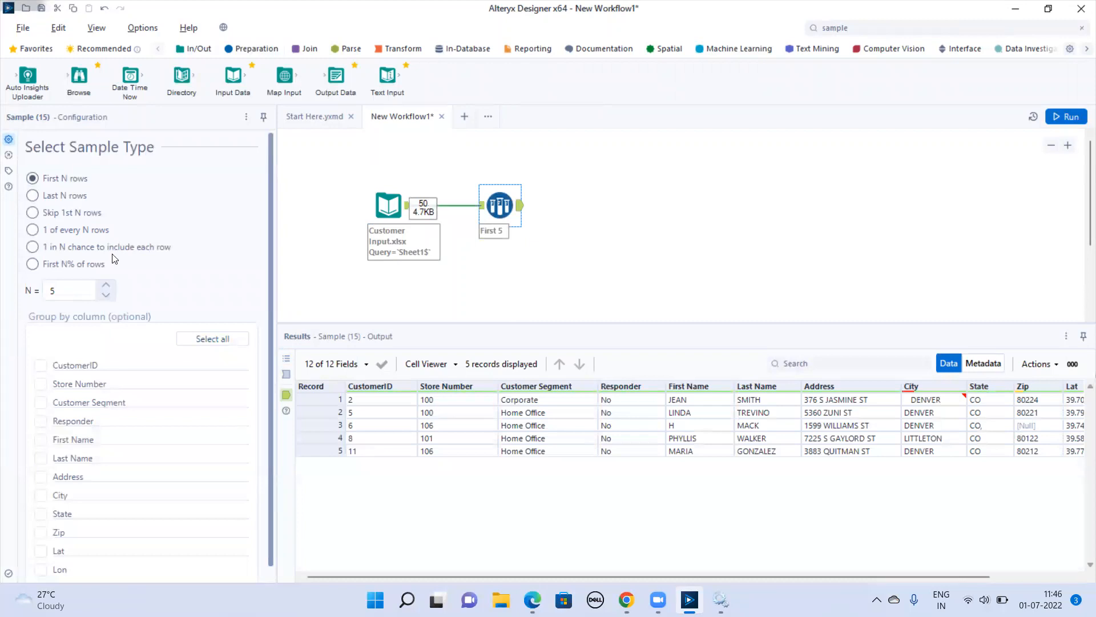
Change the sample type to Last N rows and run the workflow
click(34, 198)
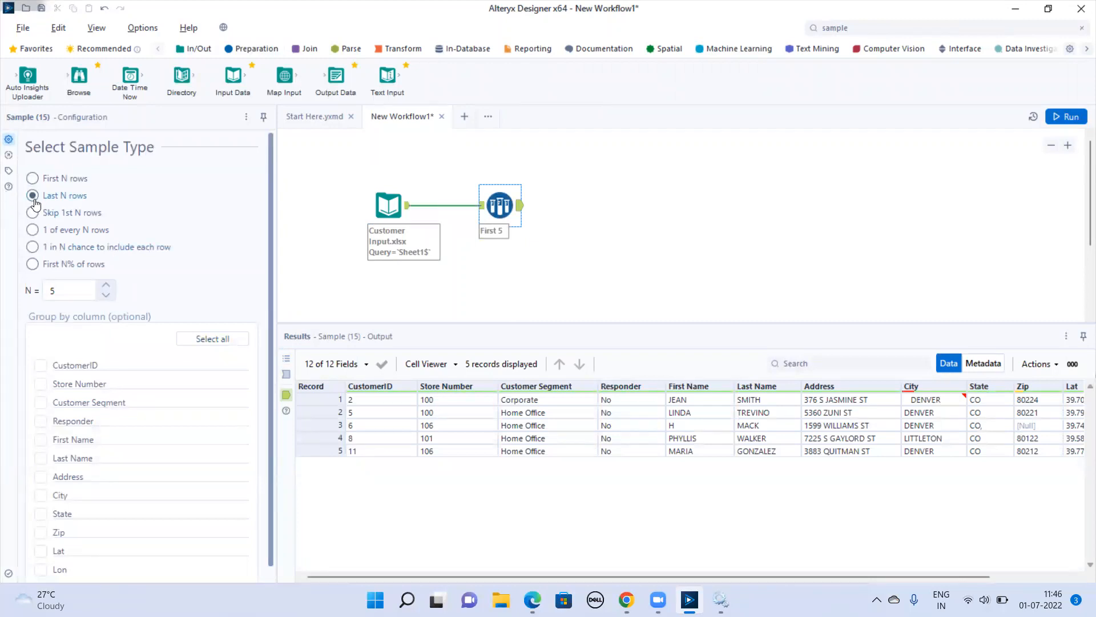
click(1067, 117)
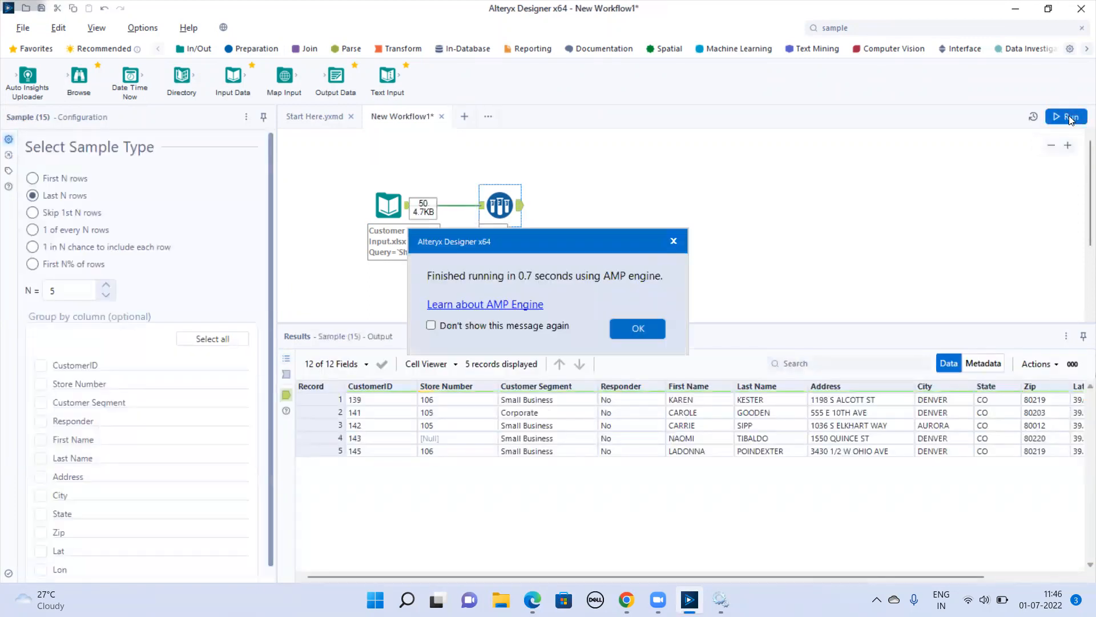
click(632, 328)
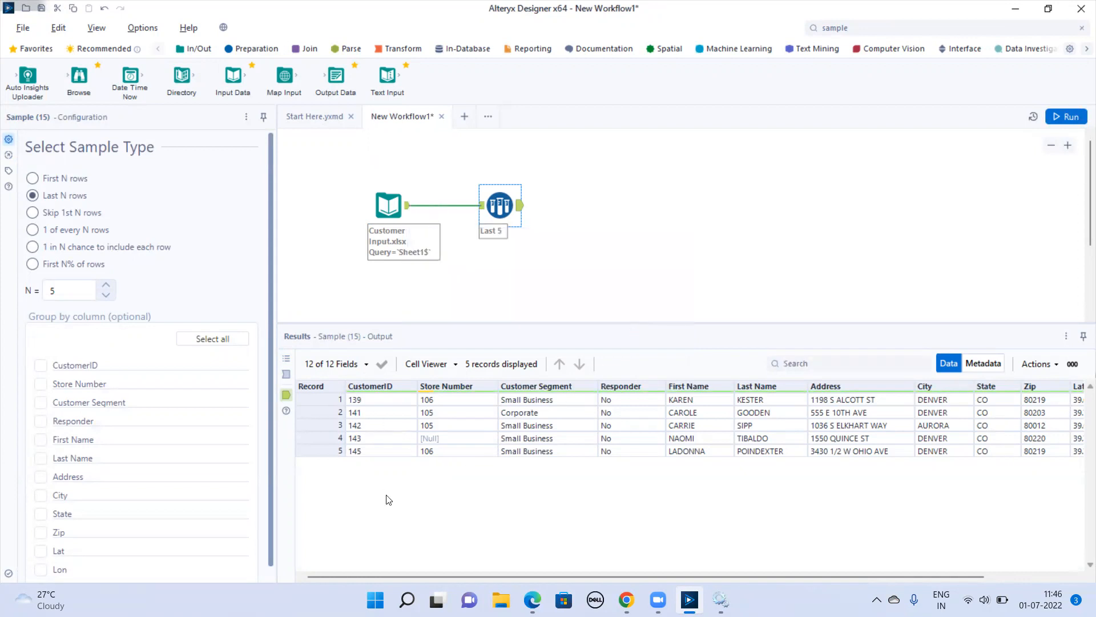
Switch the sampling to Skip 1st N rows and run the workflow
click(32, 217)
click(1069, 118)
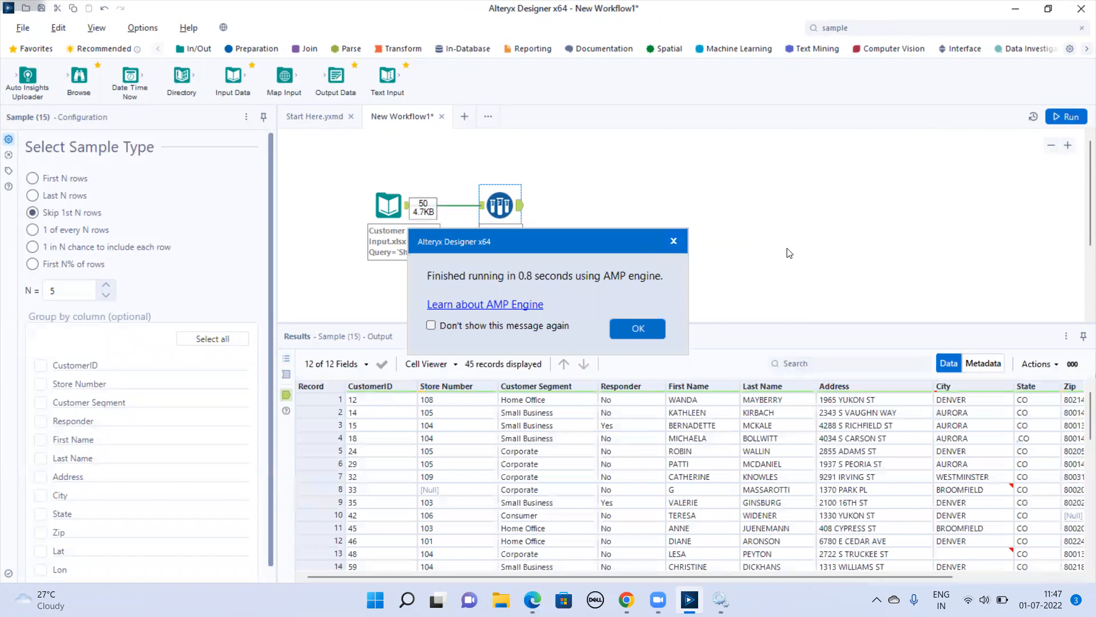
click(641, 327)
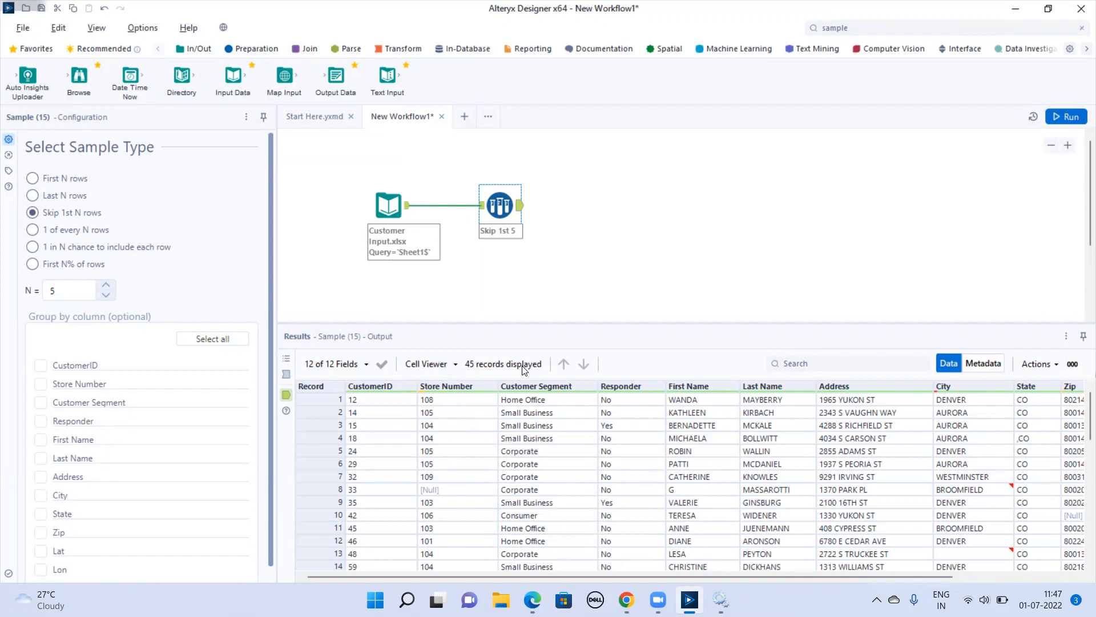
Switch the sampling to 1 of every N rows and run the workflow
click(32, 233)
click(1050, 117)
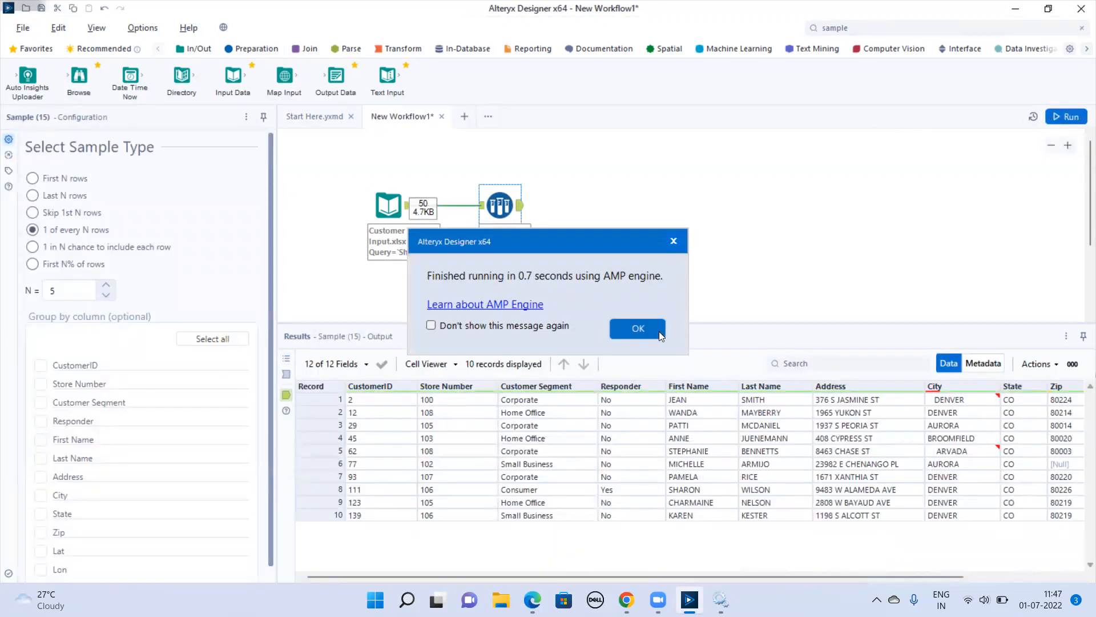
click(644, 329)
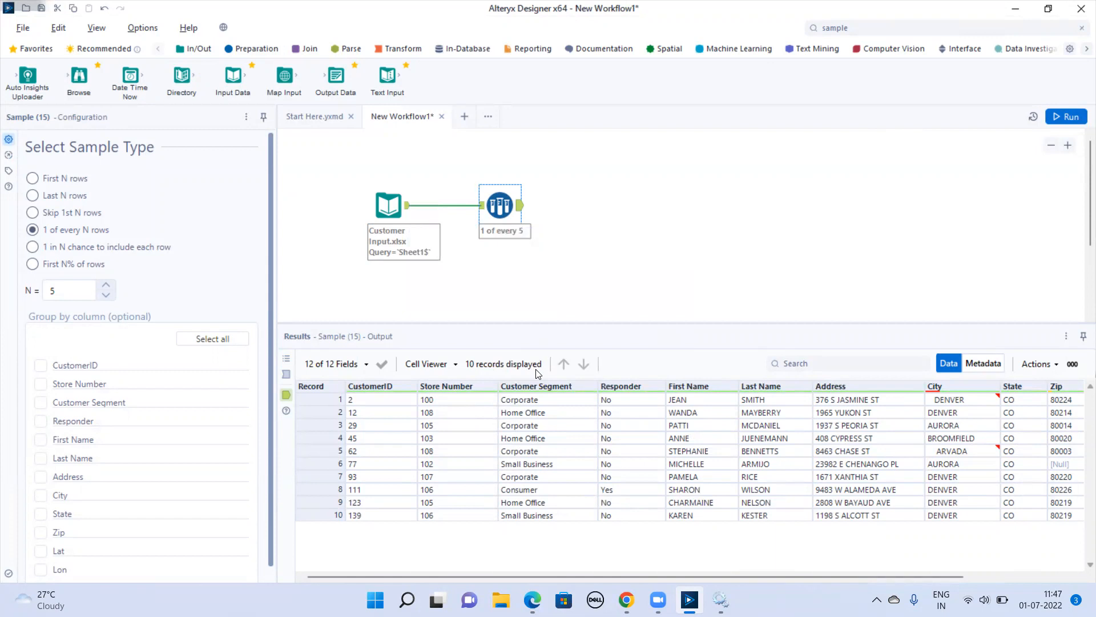
Switch the sampling to 1 in N chance to include each row and run the workflow
click(33, 247)
click(1059, 112)
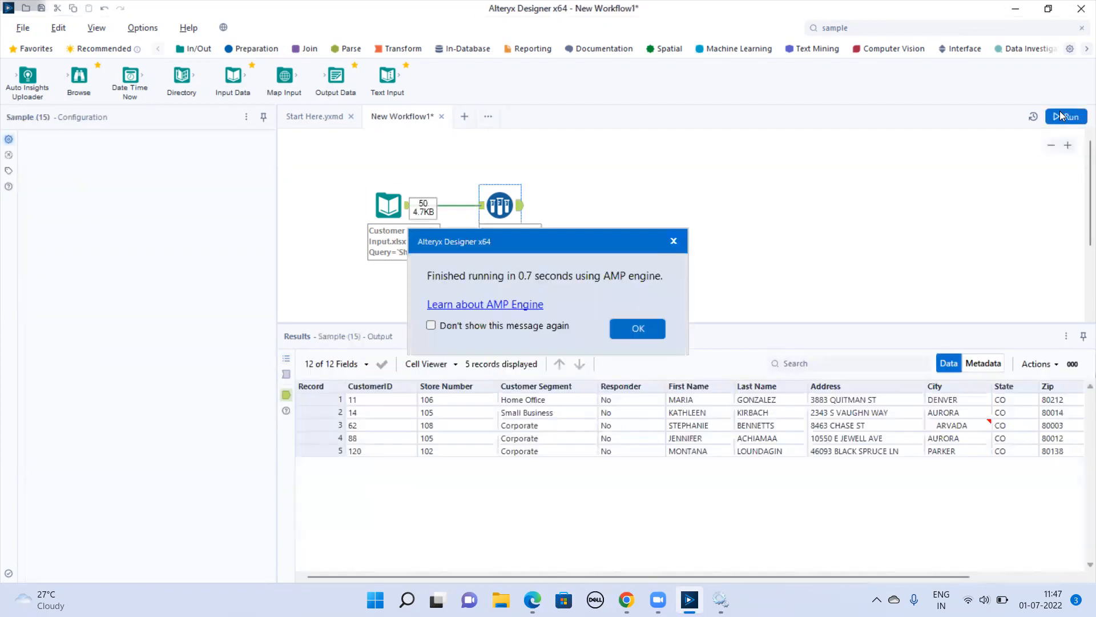
click(646, 335)
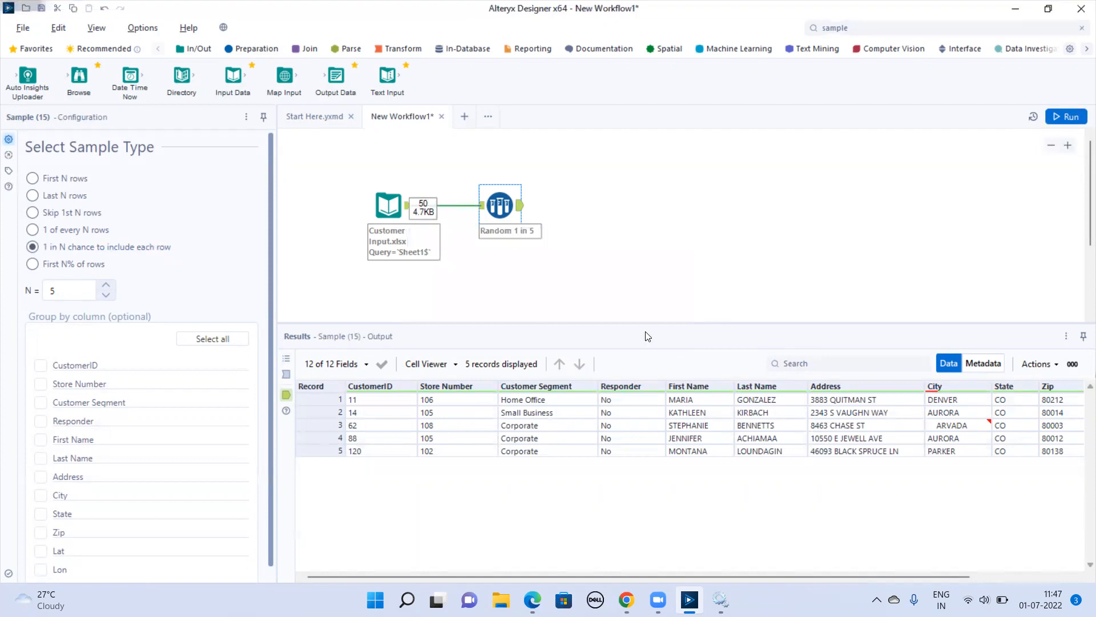
Switch the sampling to First N% of rows and run the workflow
click(32, 267)
click(33, 269)
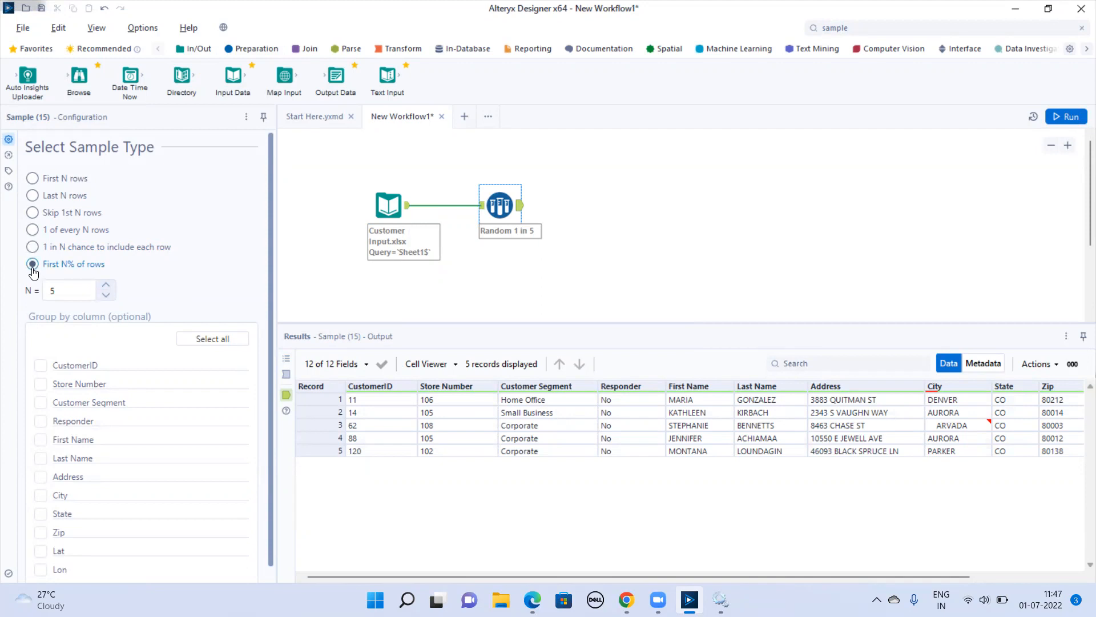
click(1055, 112)
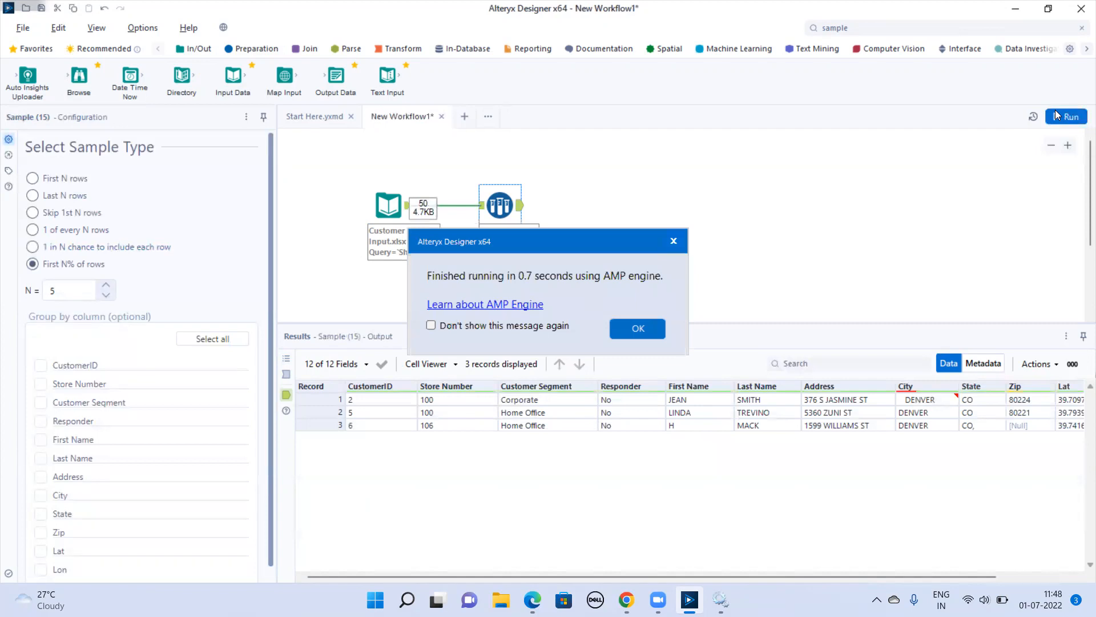
click(642, 328)
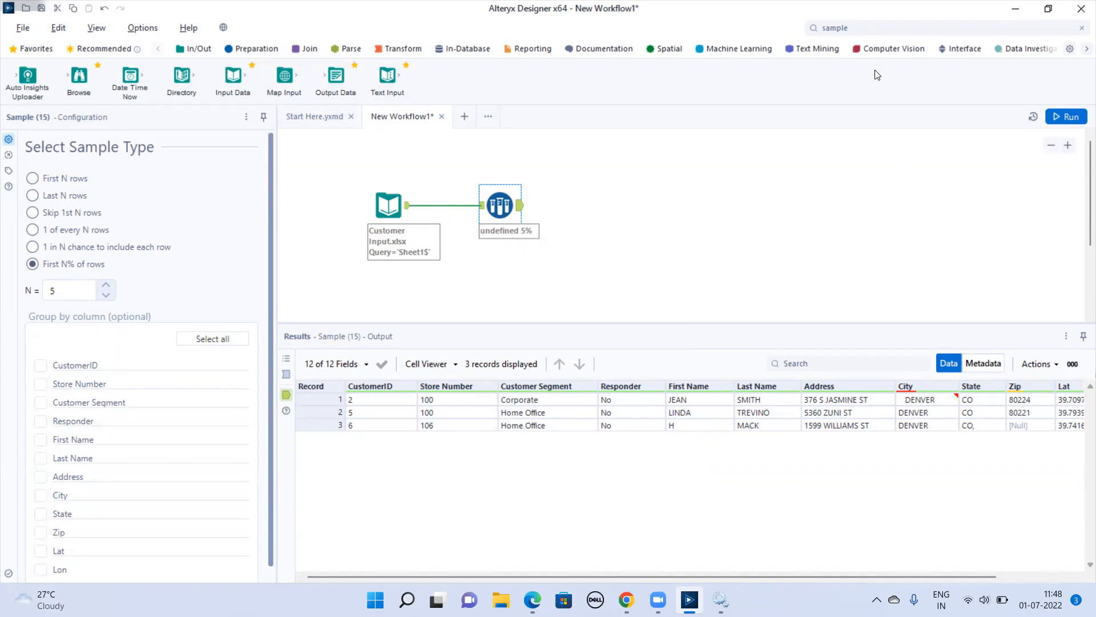
Find the Sort tool and place it on the canvas, connected to the Sample tool's output
click(817, 28)
text(sort)
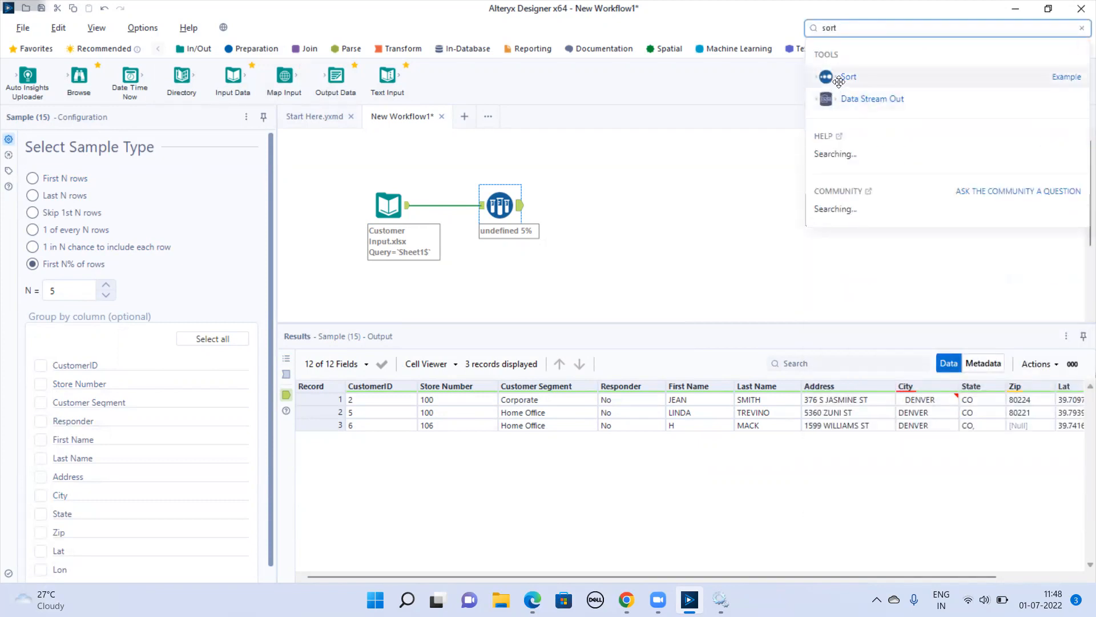
drag(839, 81, 594, 209)
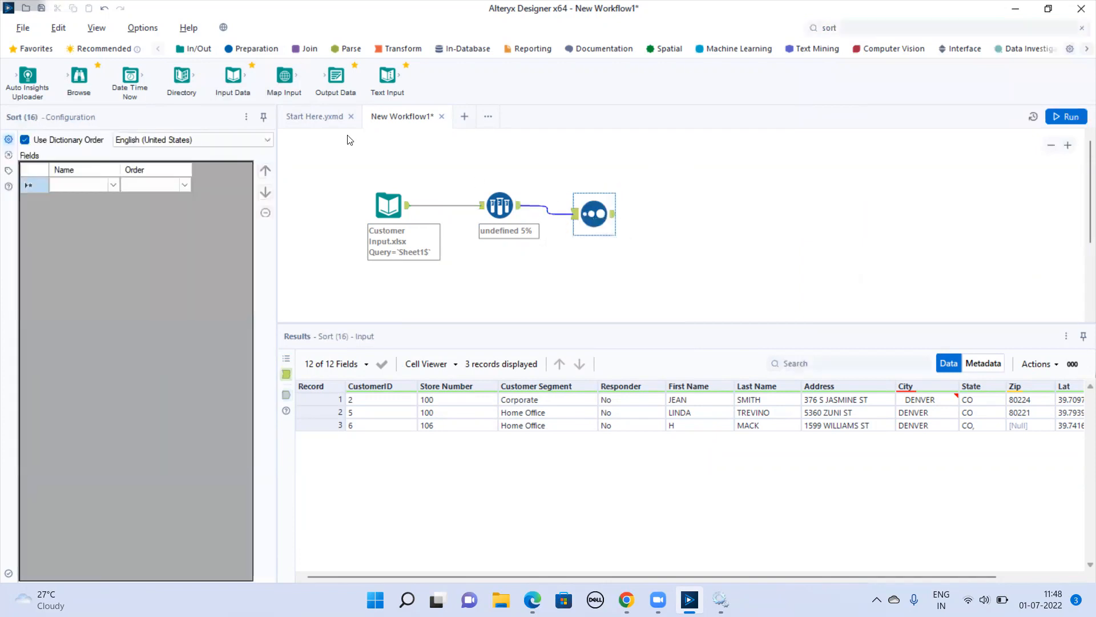
Set the Sample tool to First N rows with N = 10, run the workflow and show the sample output
click(500, 205)
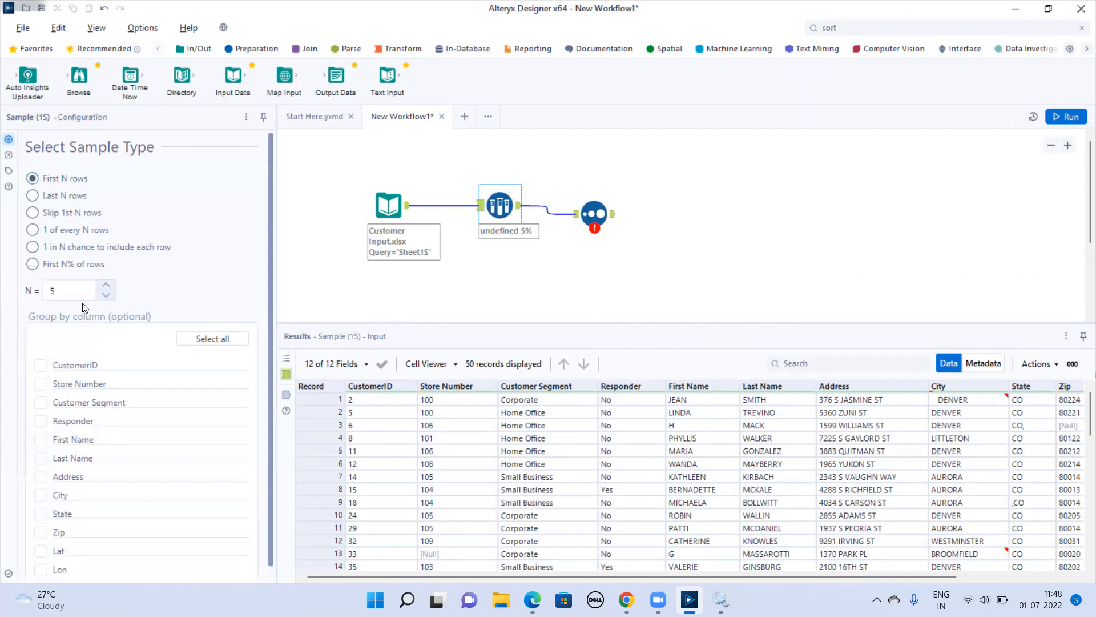
drag(75, 288, 48, 292)
text(10)
click(1063, 118)
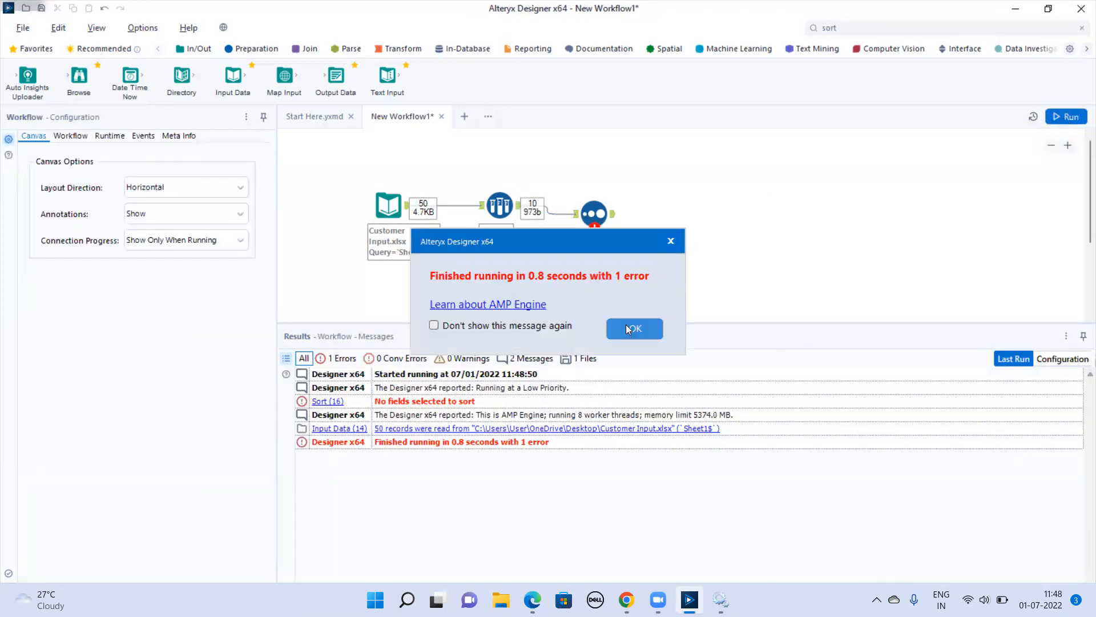
click(628, 327)
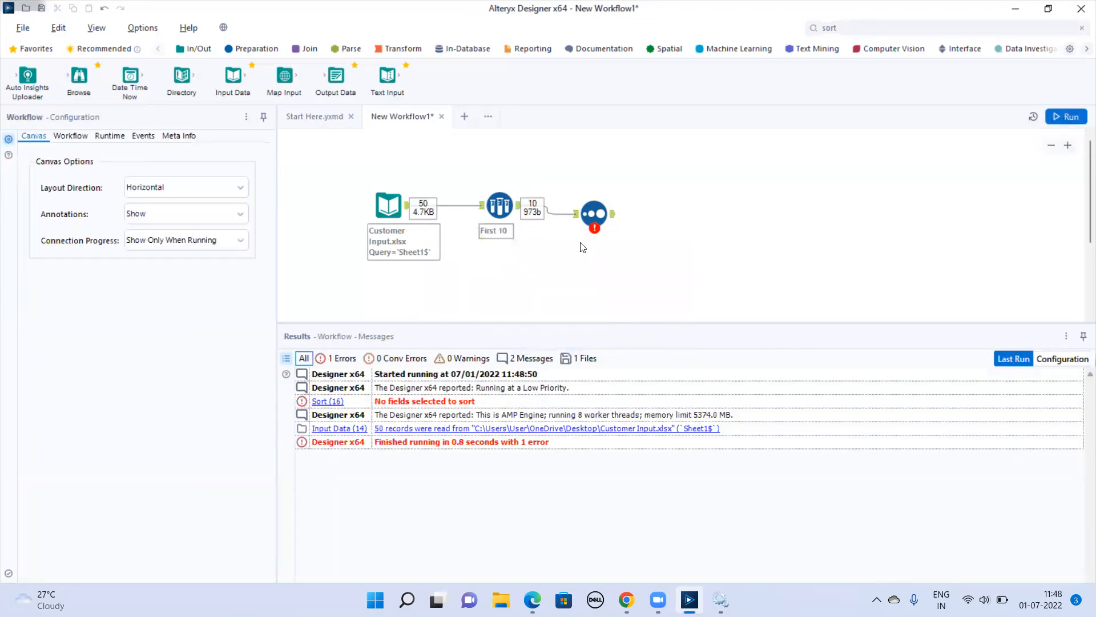
click(519, 214)
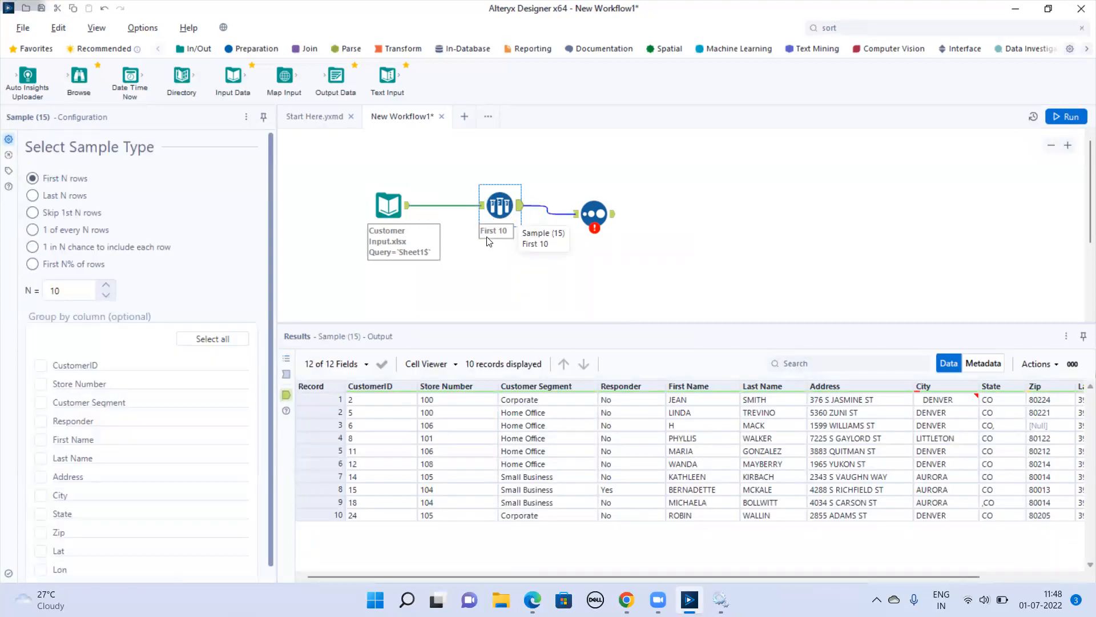
Configure the Sort tool to order records by CustomerID in Descending order and run the workflow
click(595, 206)
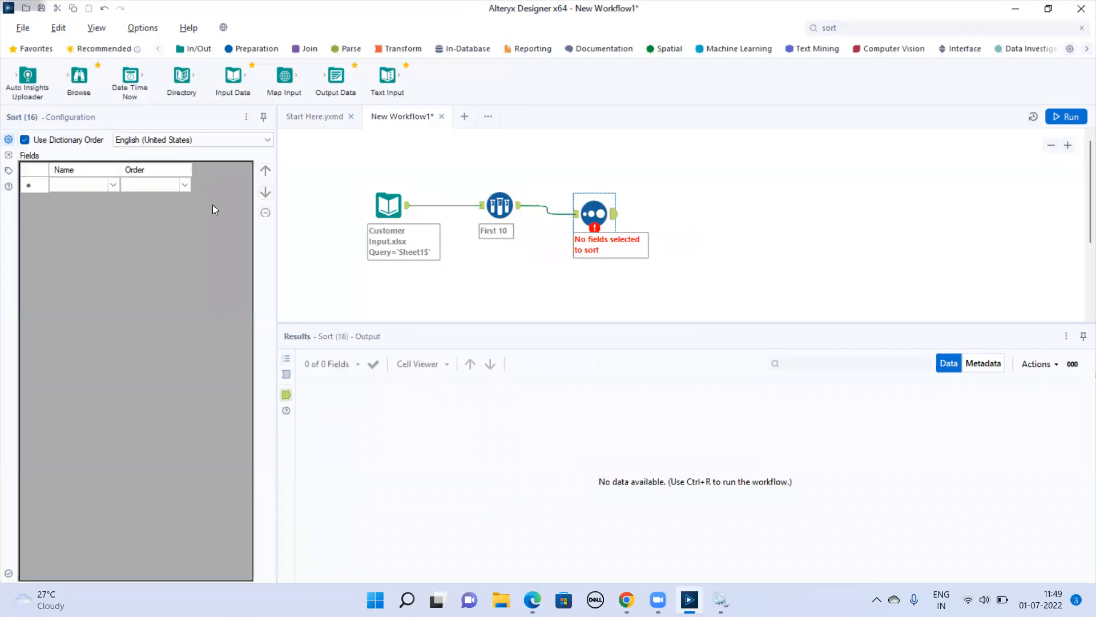
click(114, 185)
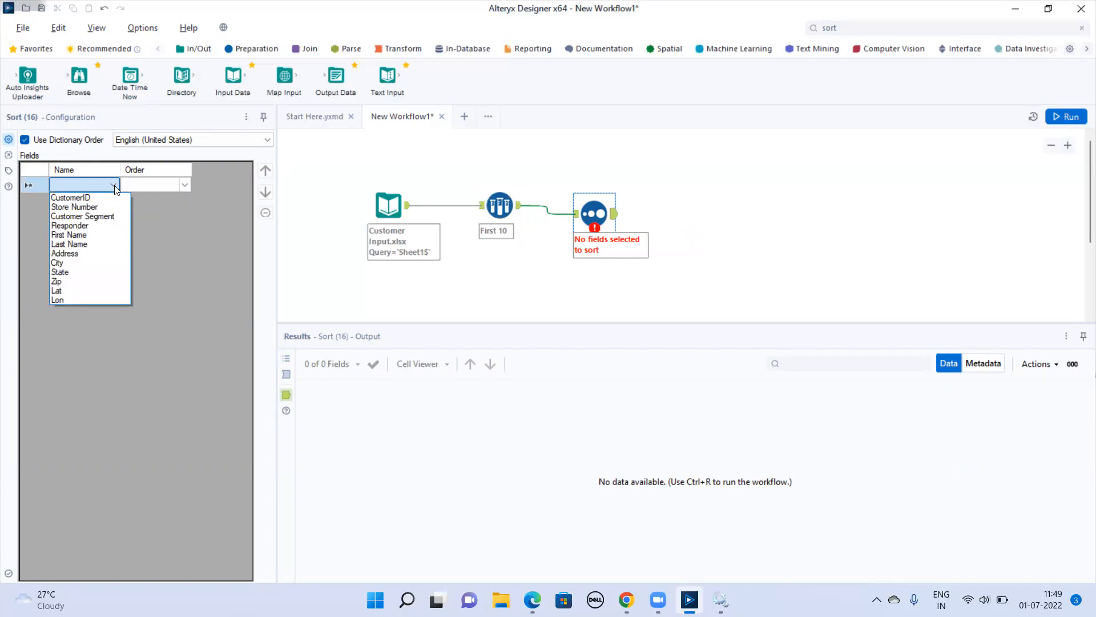
click(104, 196)
click(110, 186)
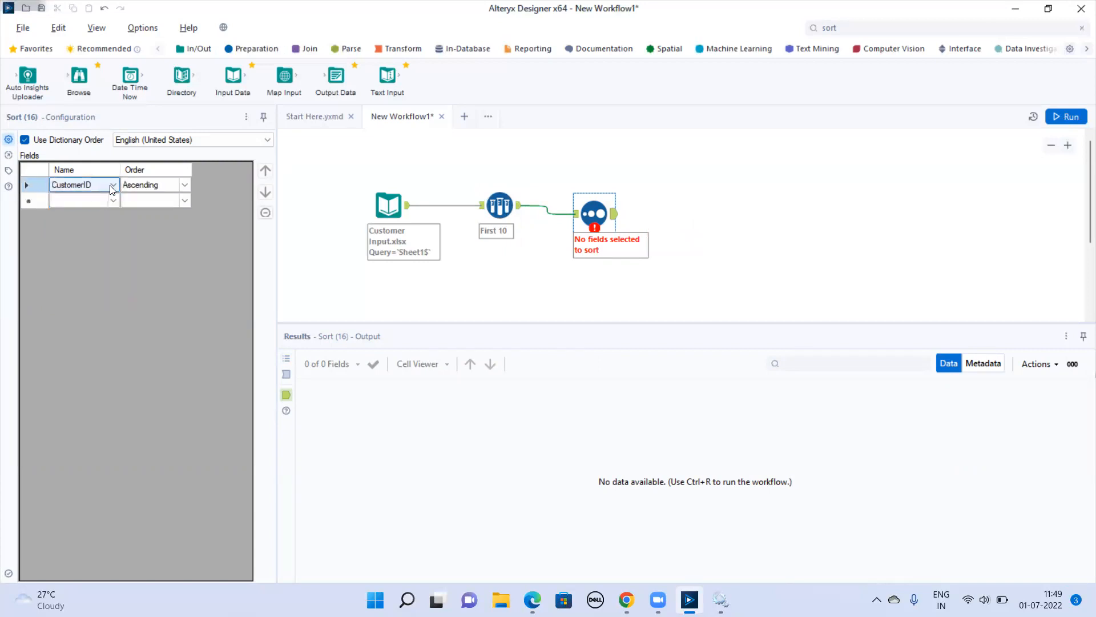
click(185, 186)
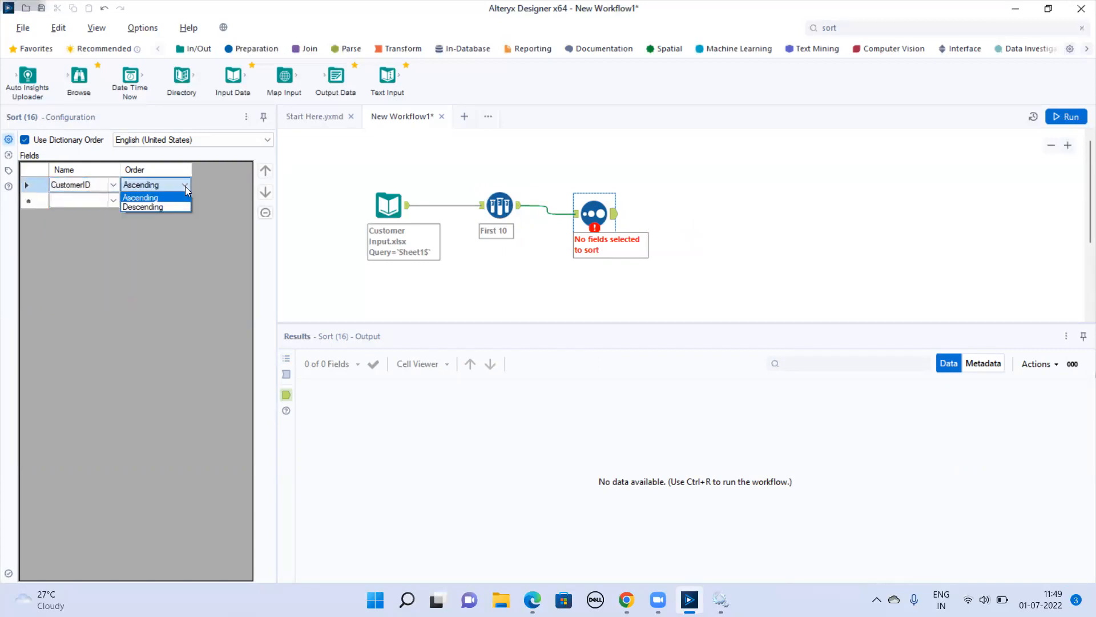
click(167, 214)
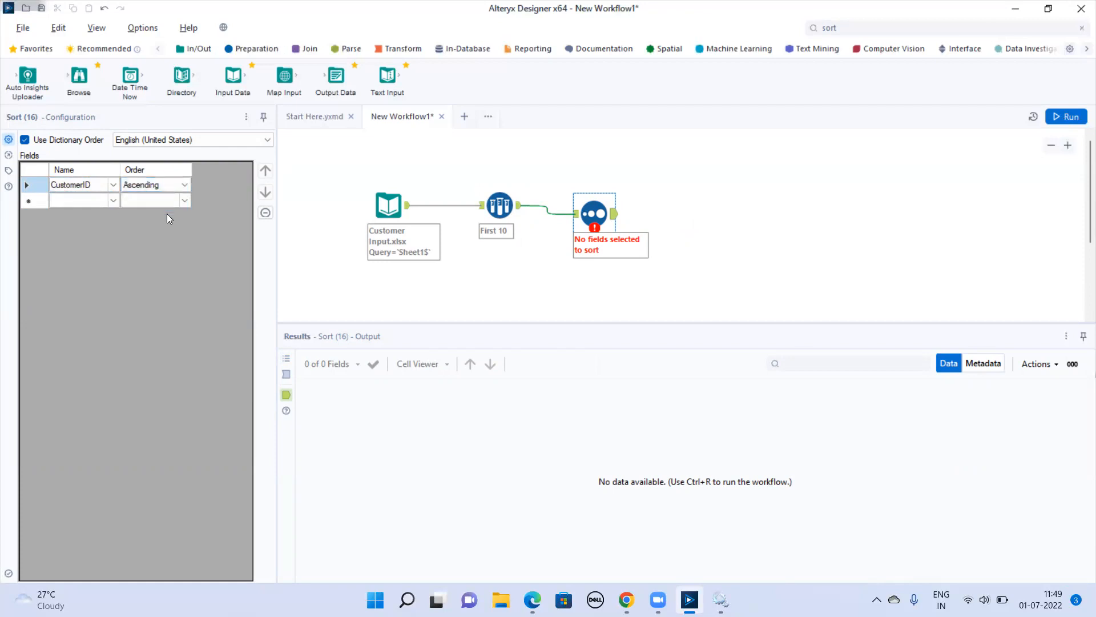
click(185, 186)
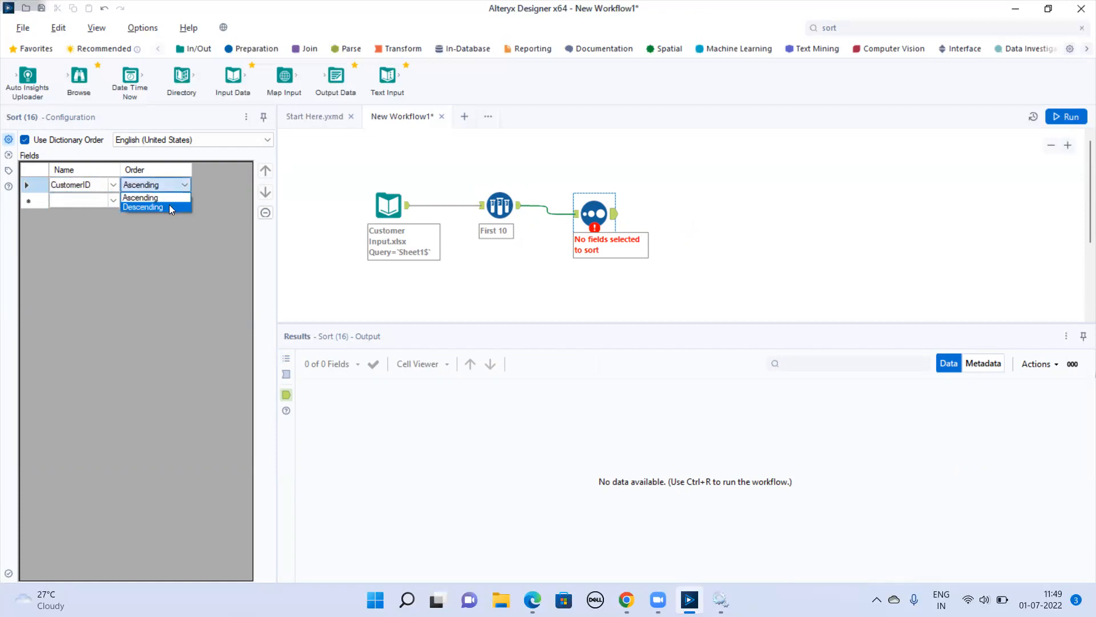
click(169, 205)
click(1054, 116)
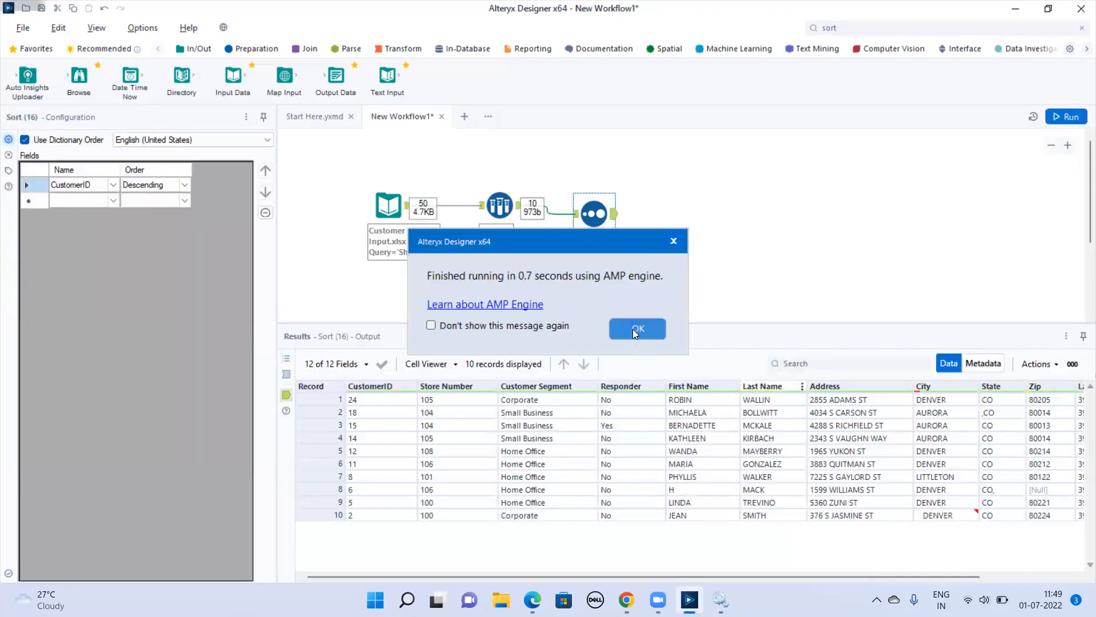
click(633, 329)
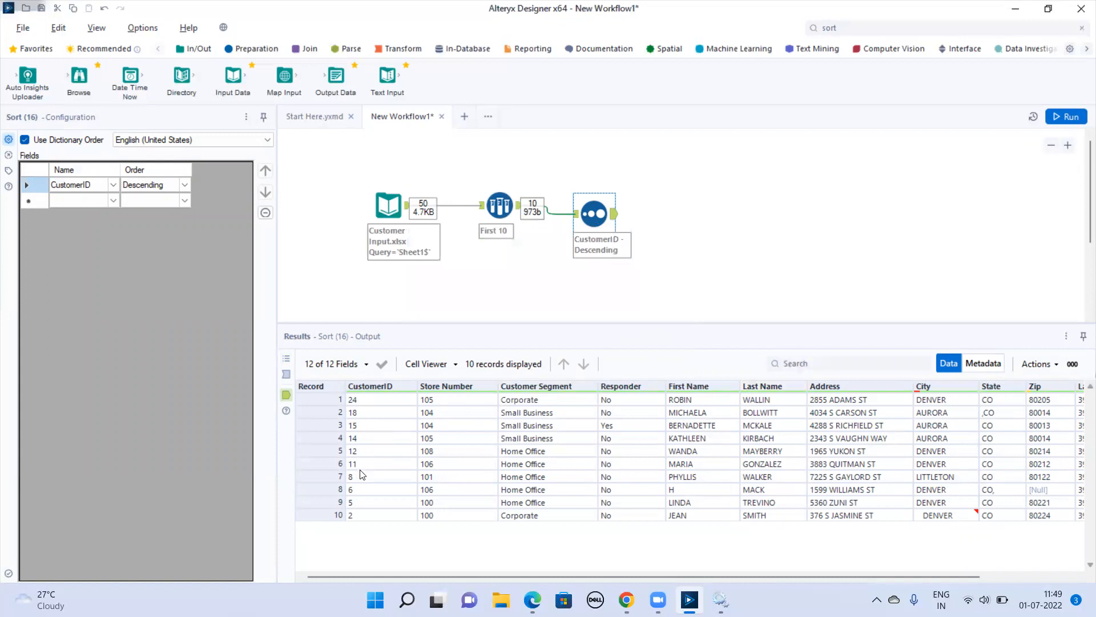